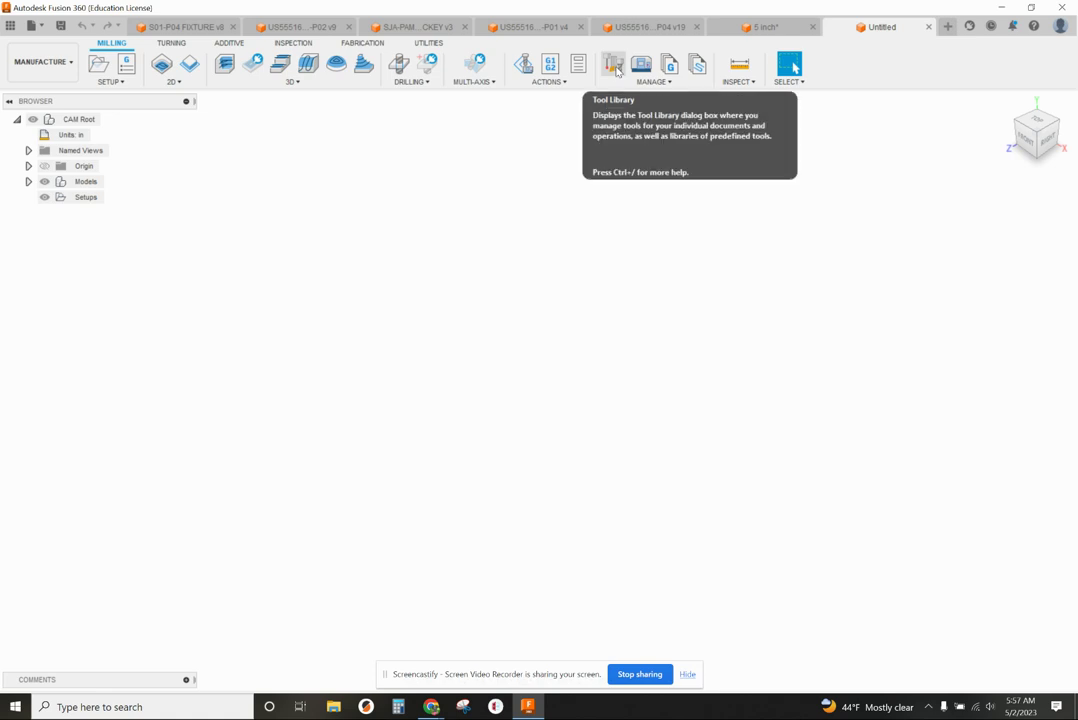
Step: Create a new Counter sink tool in the CEW local tool library
{"action": "left_click", "coordinate": [613, 66]}
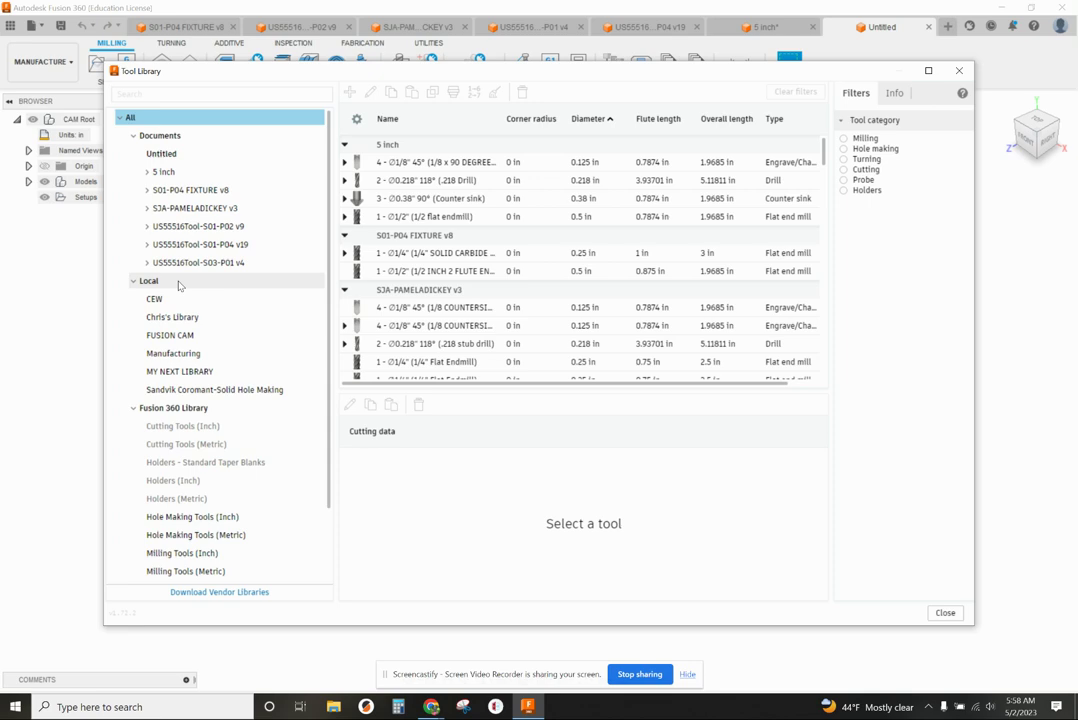
{"action": "left_click", "coordinate": [166, 300]}
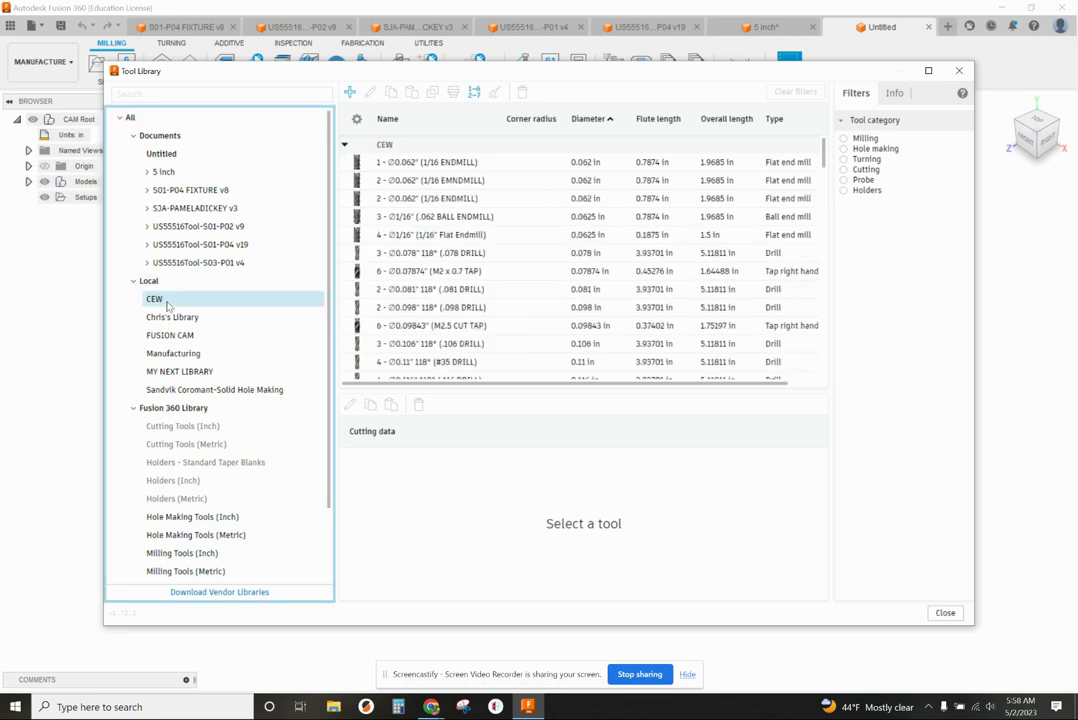
{"action": "left_click", "coordinate": [350, 93]}
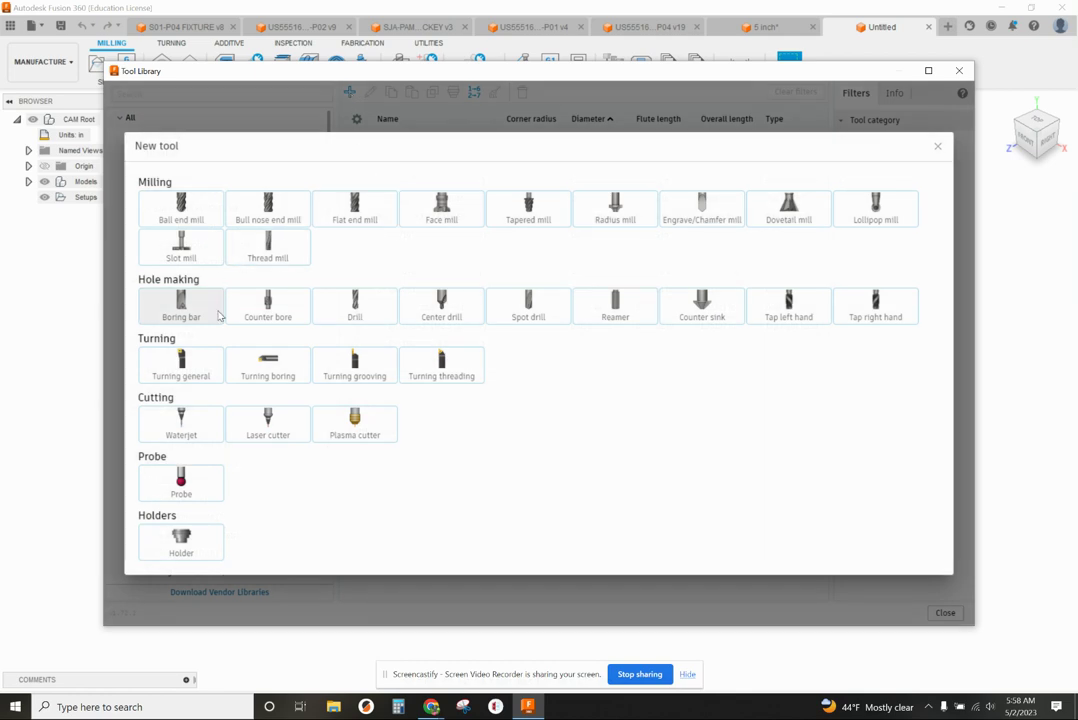
{"action": "left_click", "coordinate": [700, 315]}
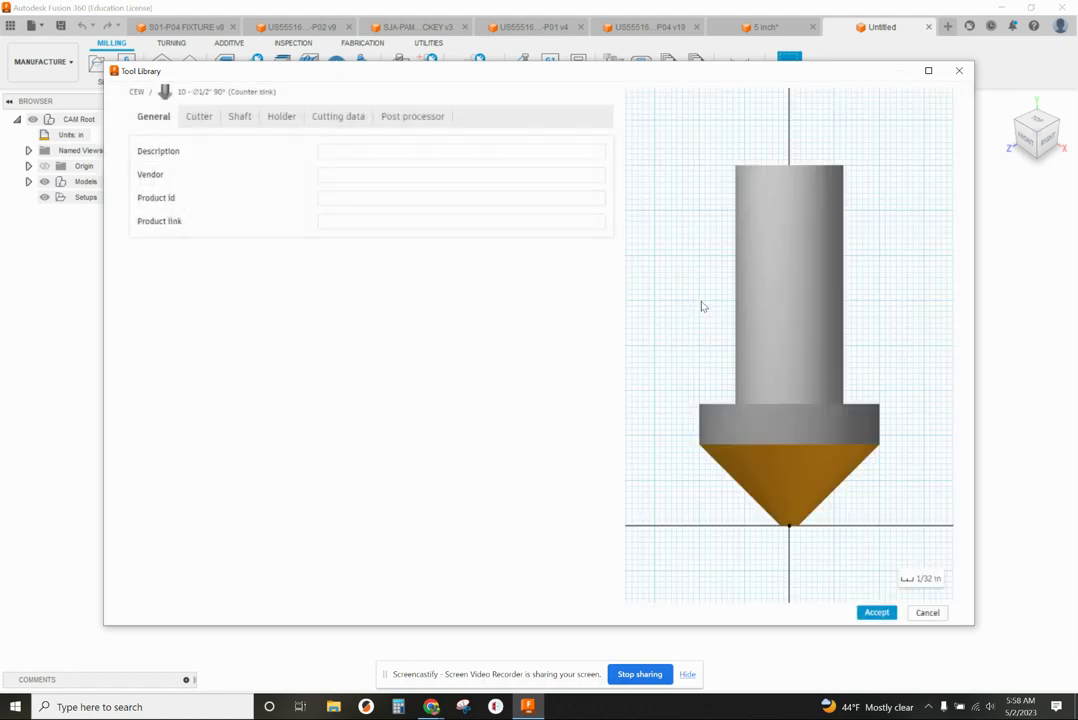
Step: Enter '3/8 x 90 degree countersink' as the tool description on the General tab
{"action": "left_click", "coordinate": [422, 149]}
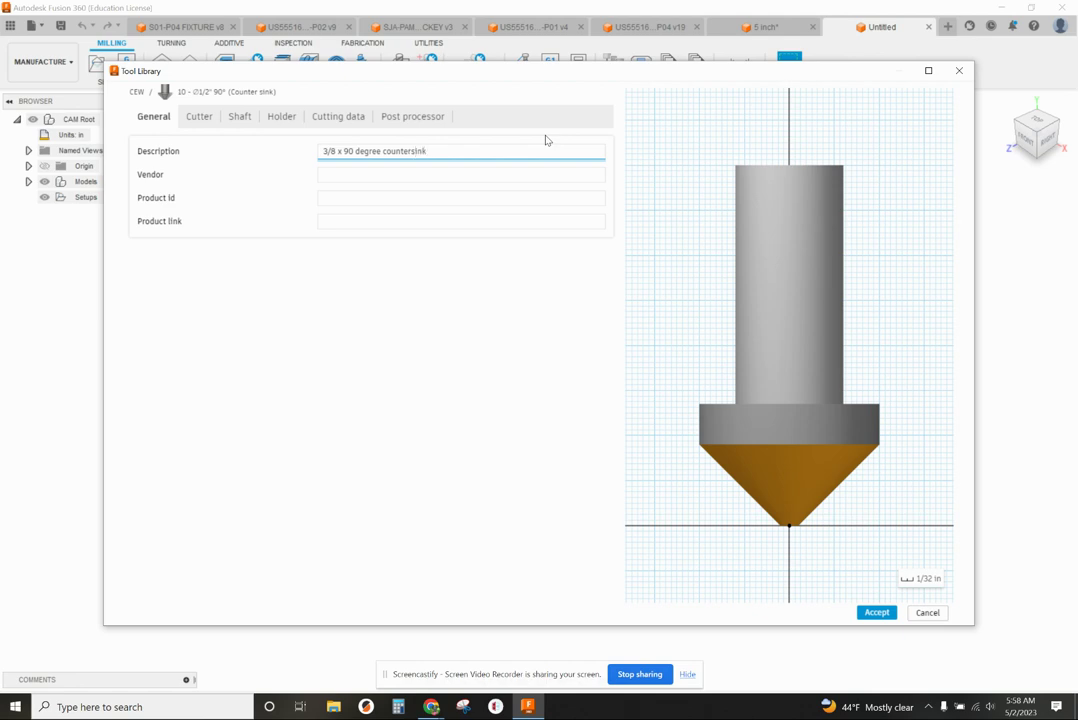
Step: Give the cutter 1 flute, a 0.375 in diameter and a 0.01 in tip diameter
{"action": "left_click", "coordinate": [198, 116]}
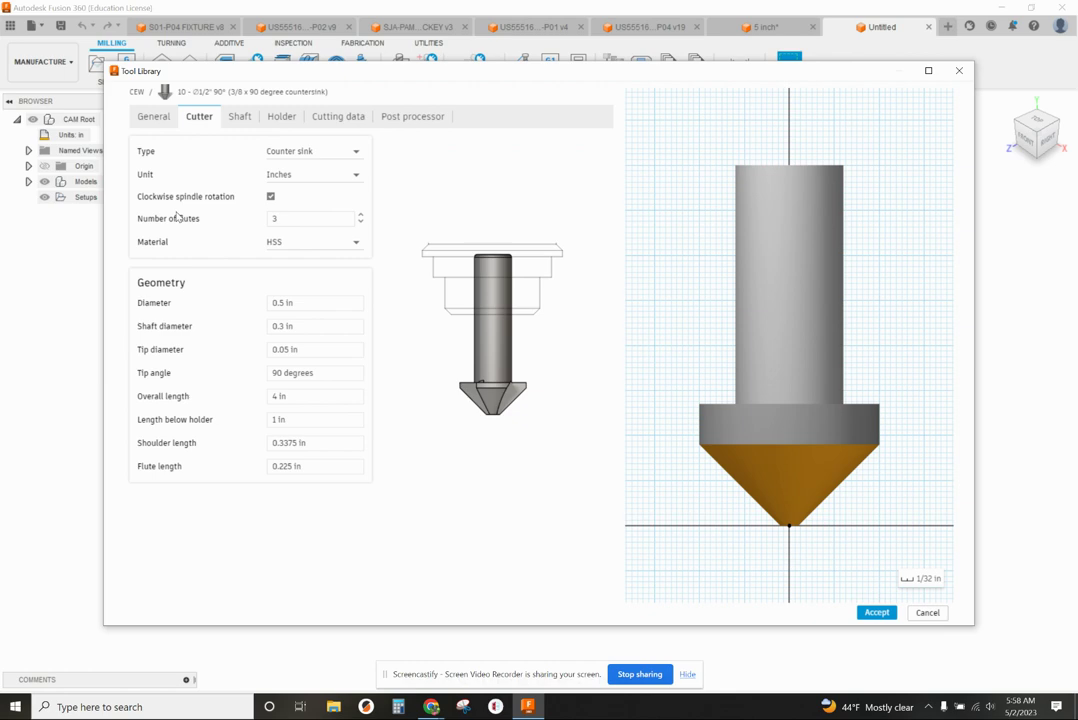
{"action": "left_click", "coordinate": [361, 222]}
{"action": "left_click", "coordinate": [361, 222]}
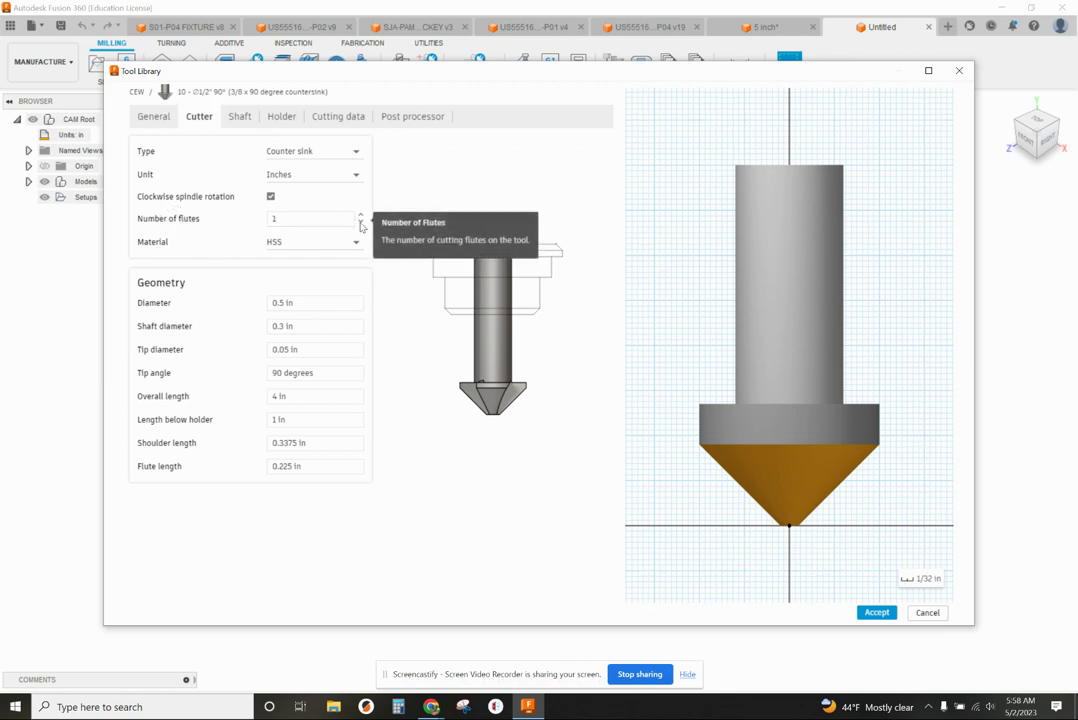
{"action": "key", "text": "Tab"}
{"action": "key", "text": "Tab"}
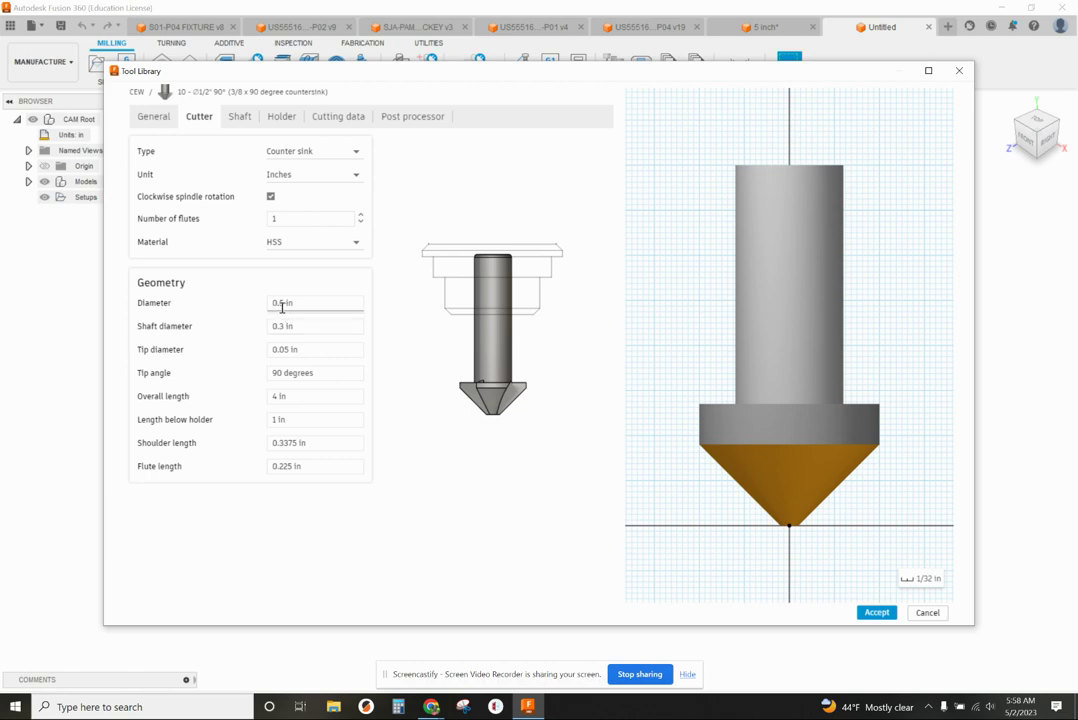
{"action": "type", "text": ".375"}
{"action": "left_click", "coordinate": [294, 330]}
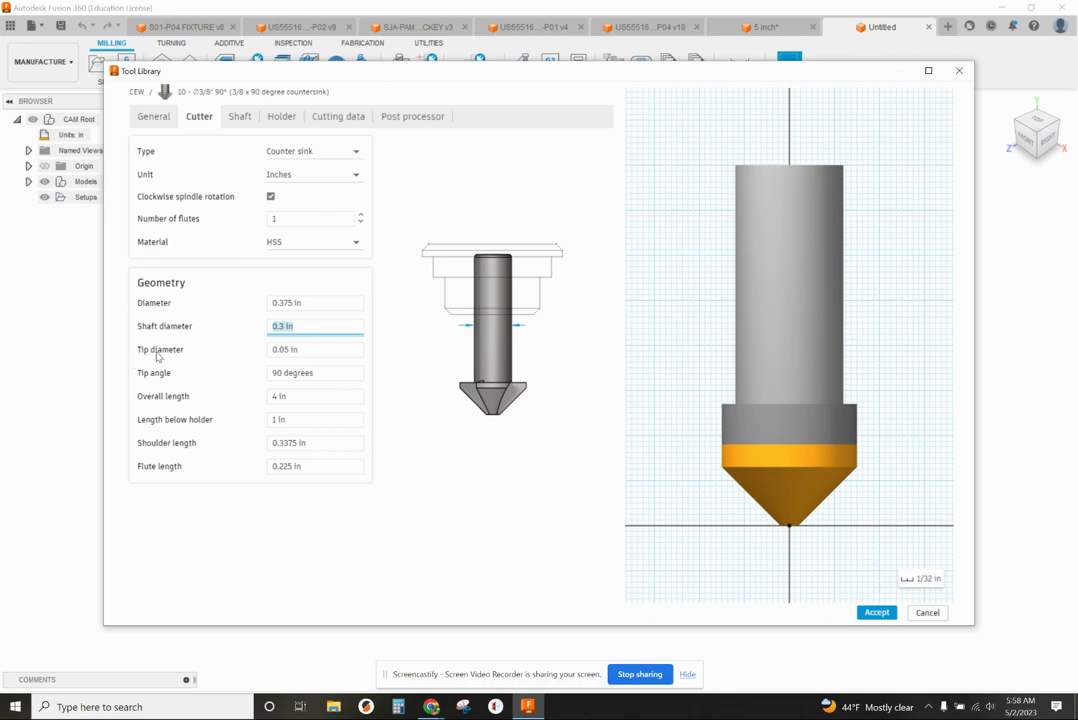
{"action": "left_click", "coordinate": [292, 350]}
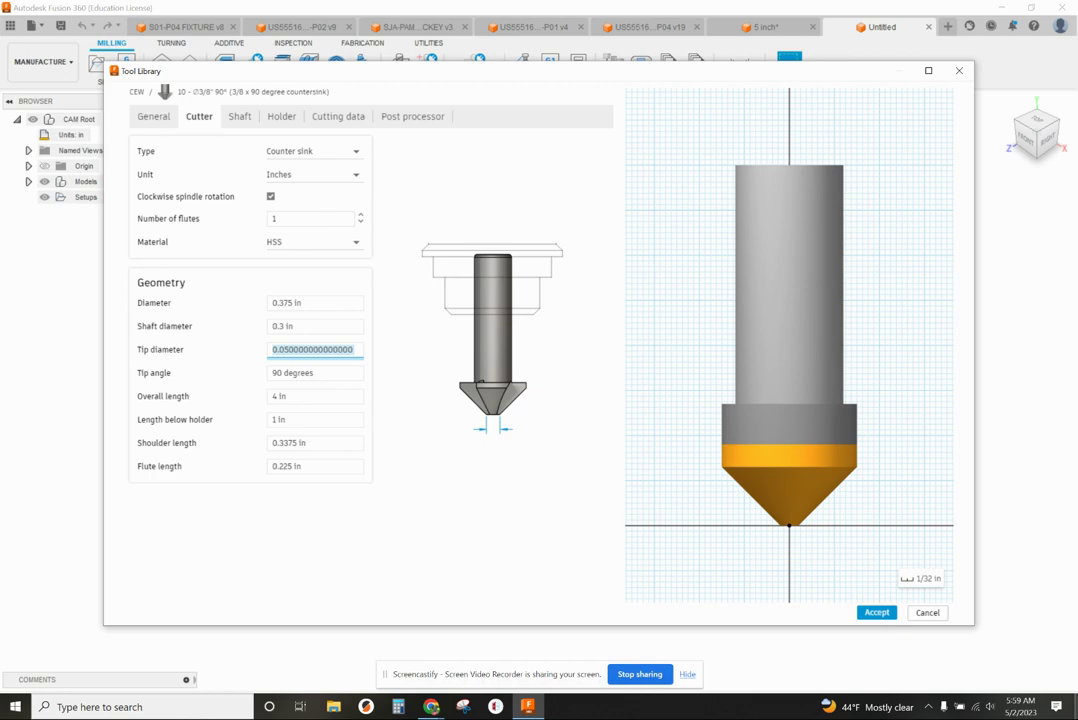
{"action": "type", "text": ".01"}
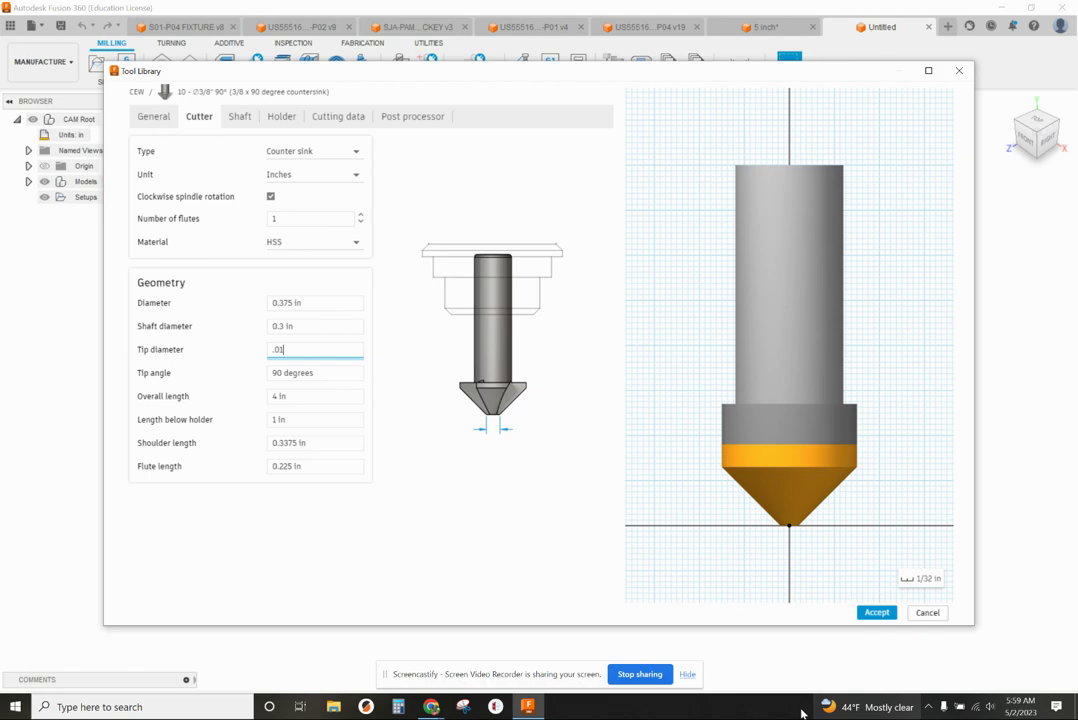
{"action": "left_click", "coordinate": [280, 373]}
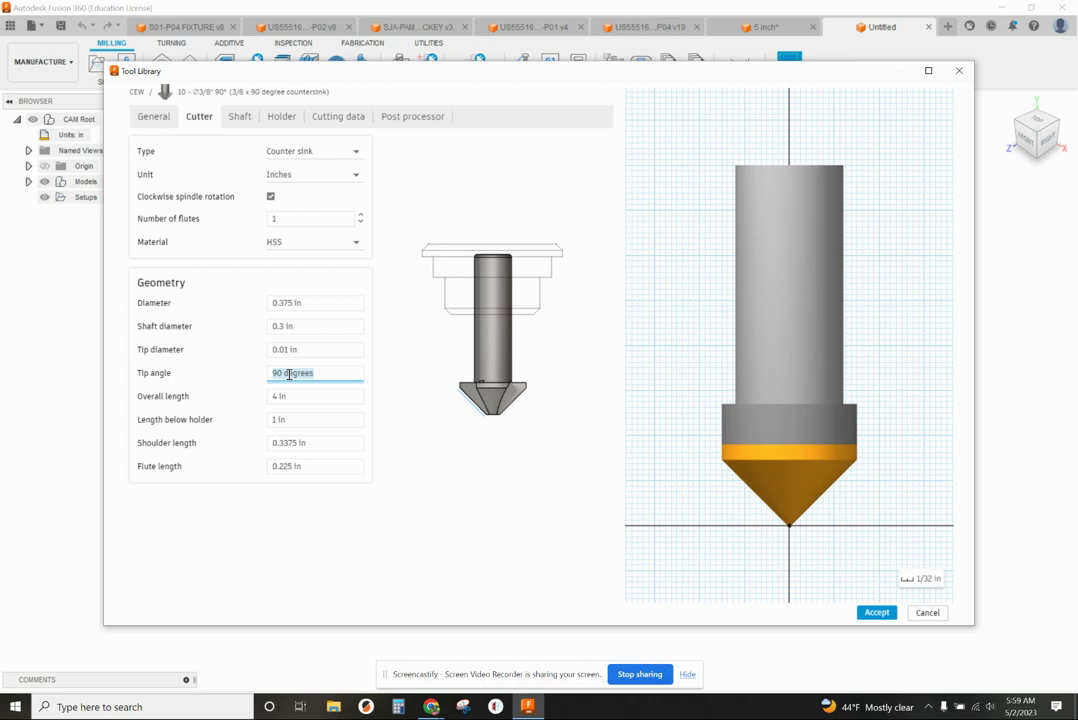
Step: Set the tip angle to 82° and the shaft diameter to 0.25 in
{"action": "type", "text": "82"}
{"action": "left_click", "coordinate": [318, 396]}
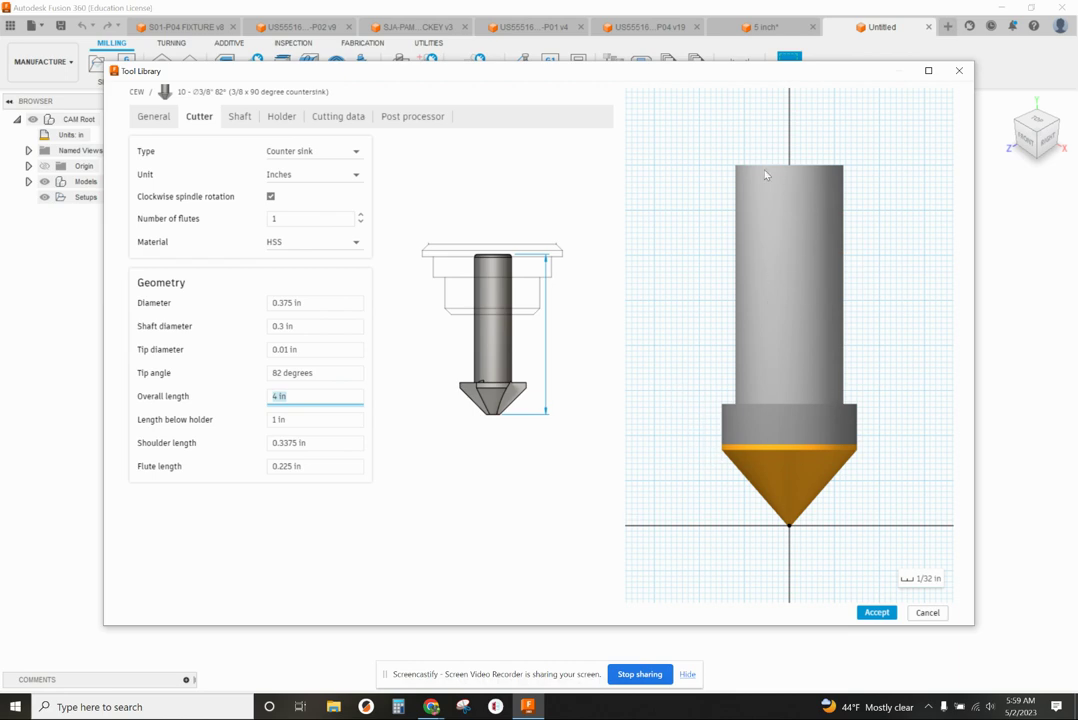
{"action": "left_click", "coordinate": [274, 325]}
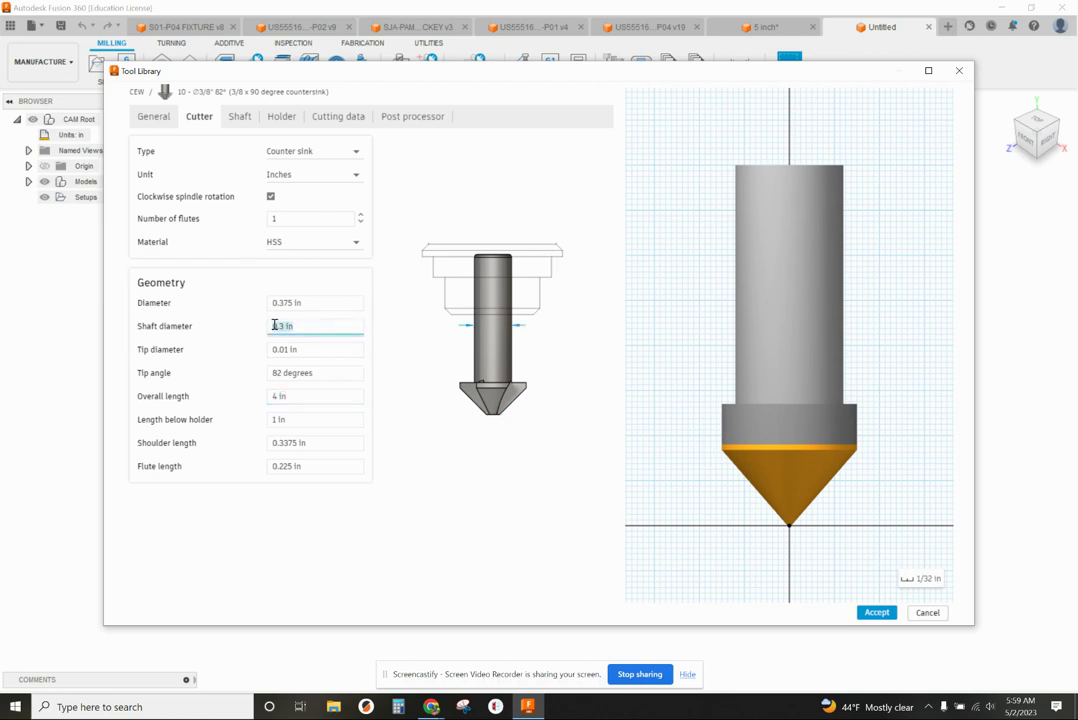
{"action": "key", "text": "BackSpace"}
{"action": "left_click", "coordinate": [337, 347]}
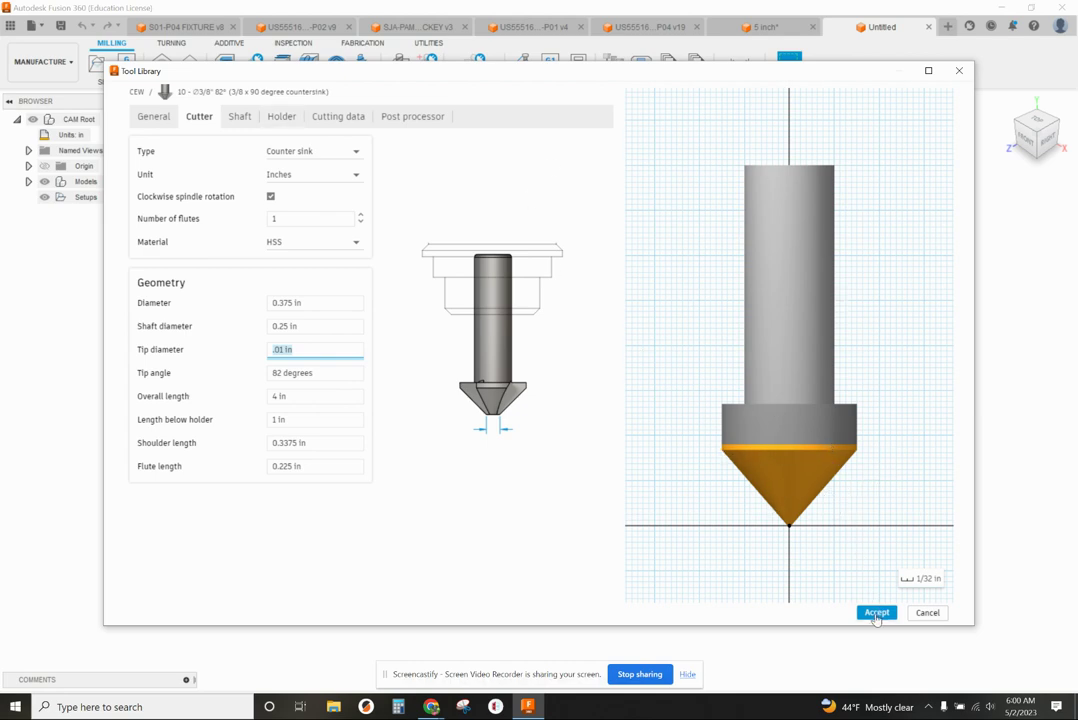
Step: Set the feed per tooth to 0.003 in on the Cutting data tab
{"action": "left_click", "coordinate": [340, 118]}
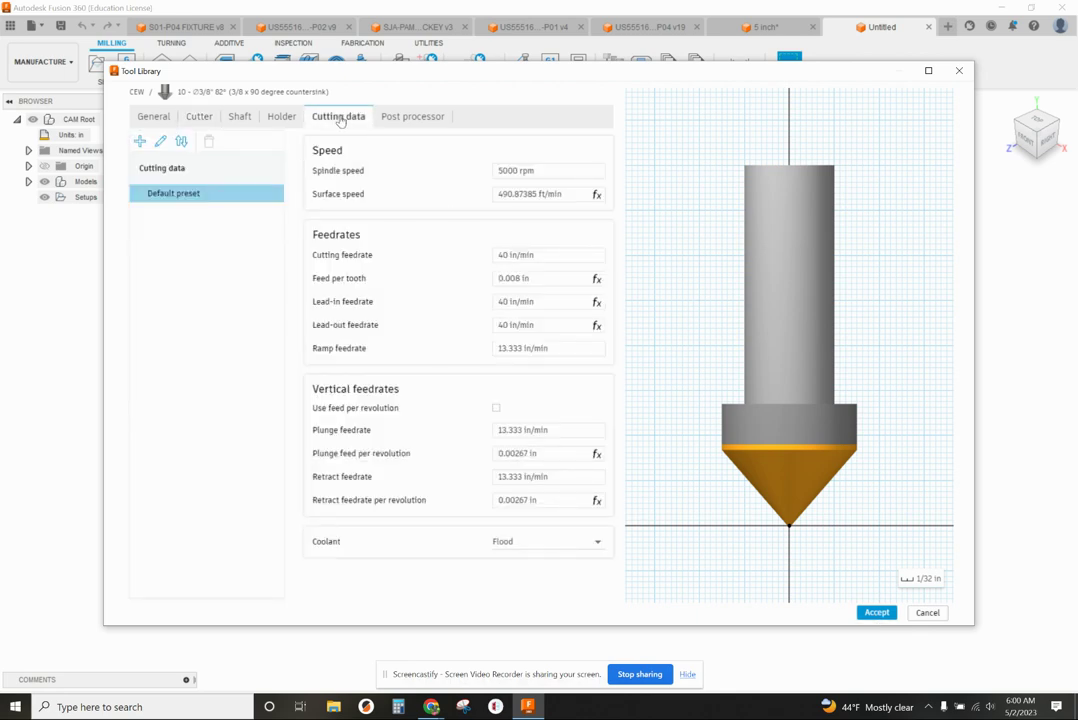
{"action": "left_click", "coordinate": [509, 172]}
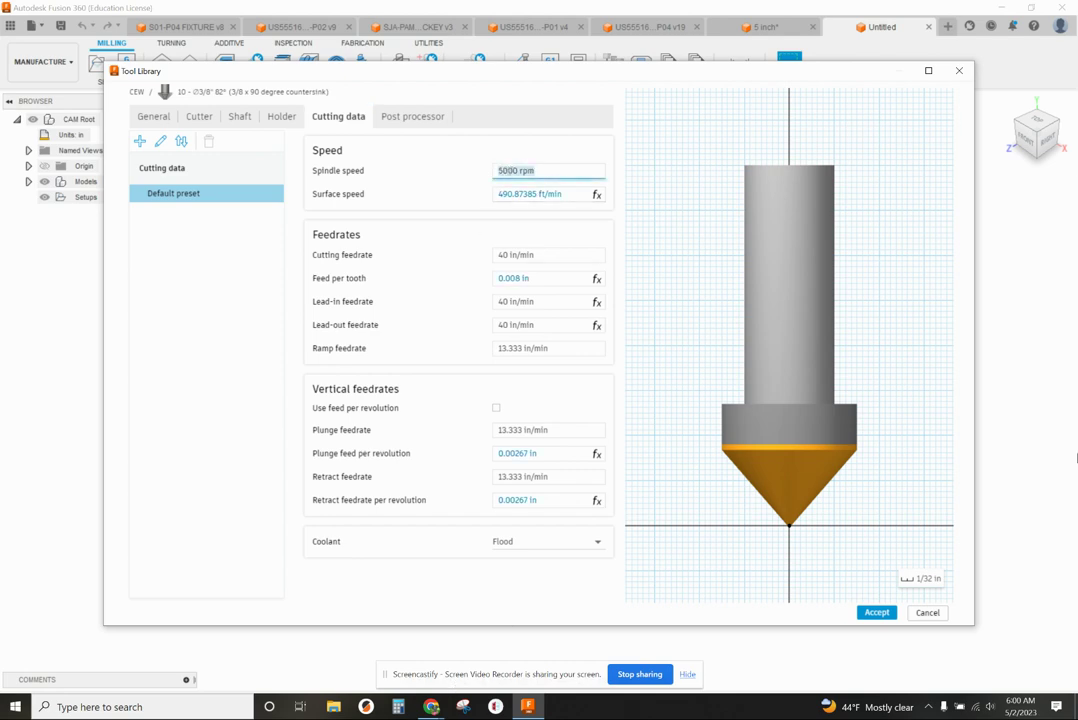
{"action": "type", "text": "500"}
{"action": "left_click", "coordinate": [513, 279]}
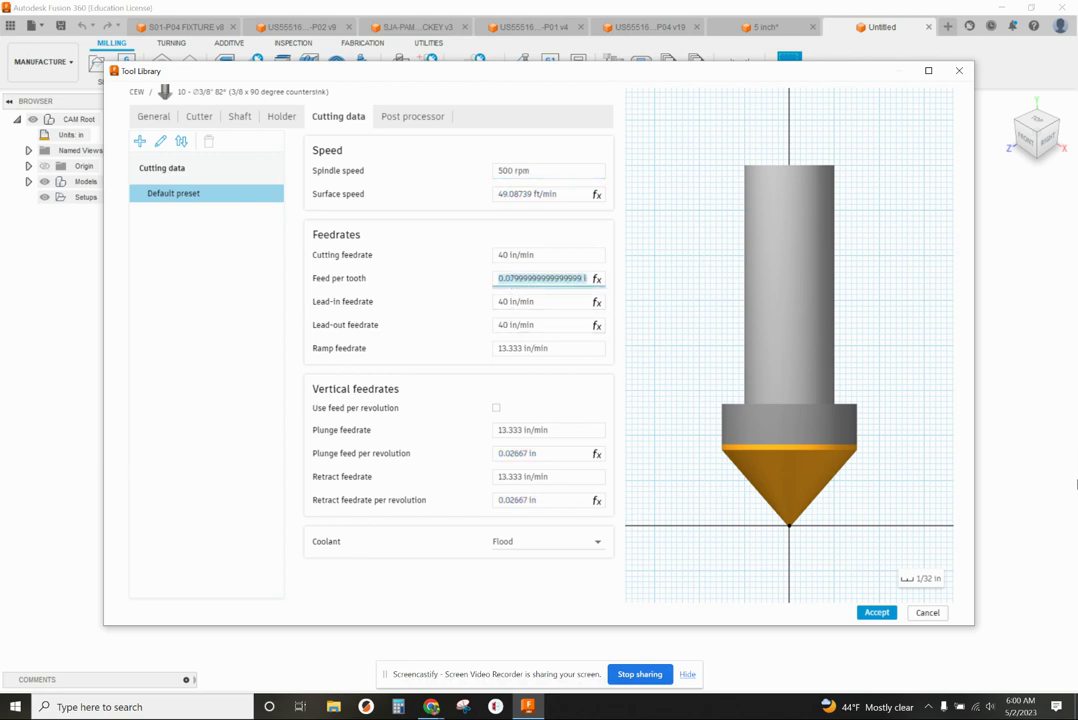
{"action": "key", "text": "BackSpace"}
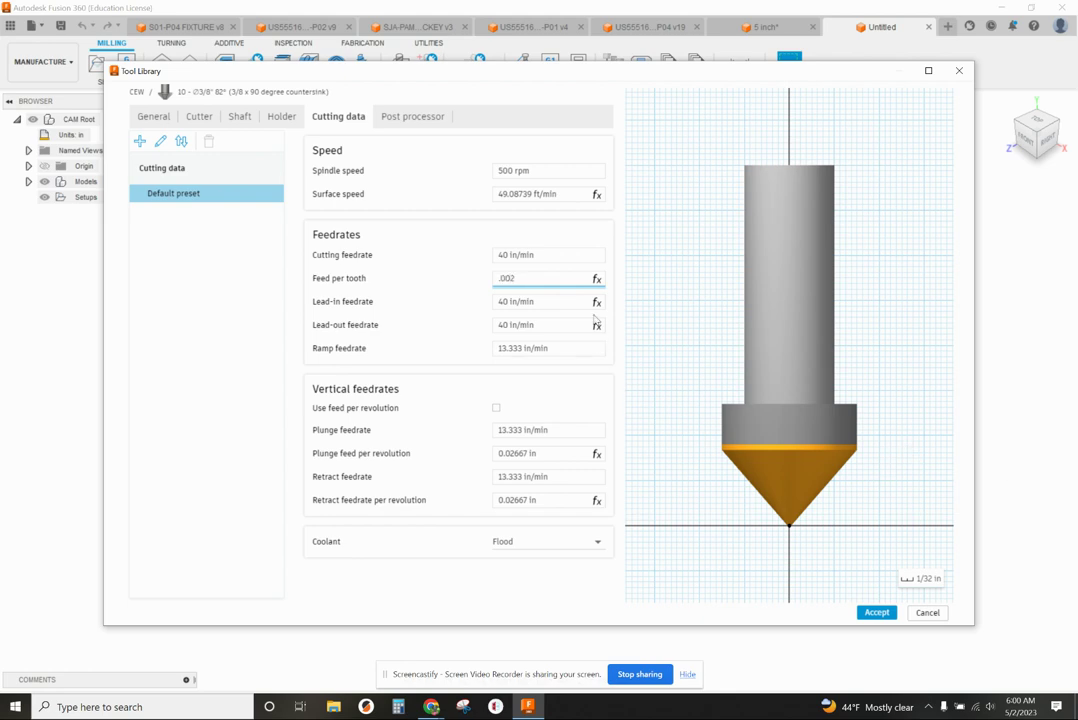
{"action": "left_click", "coordinate": [543, 300]}
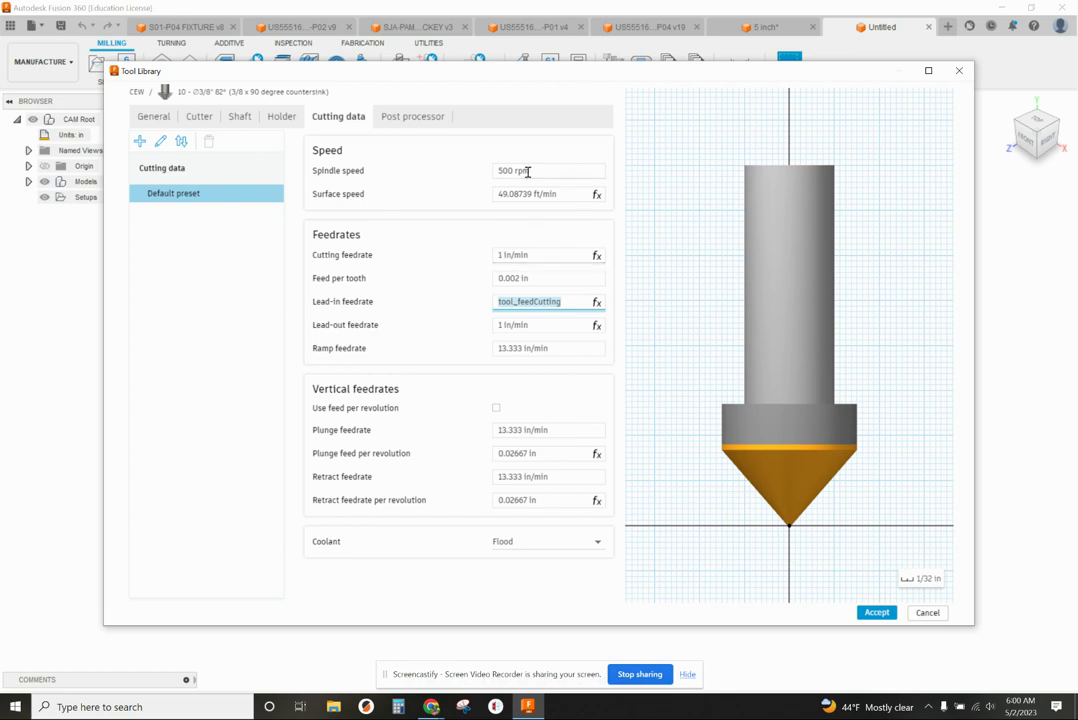
{"action": "left_click", "coordinate": [510, 278]}
{"action": "key", "text": "BackSpace"}
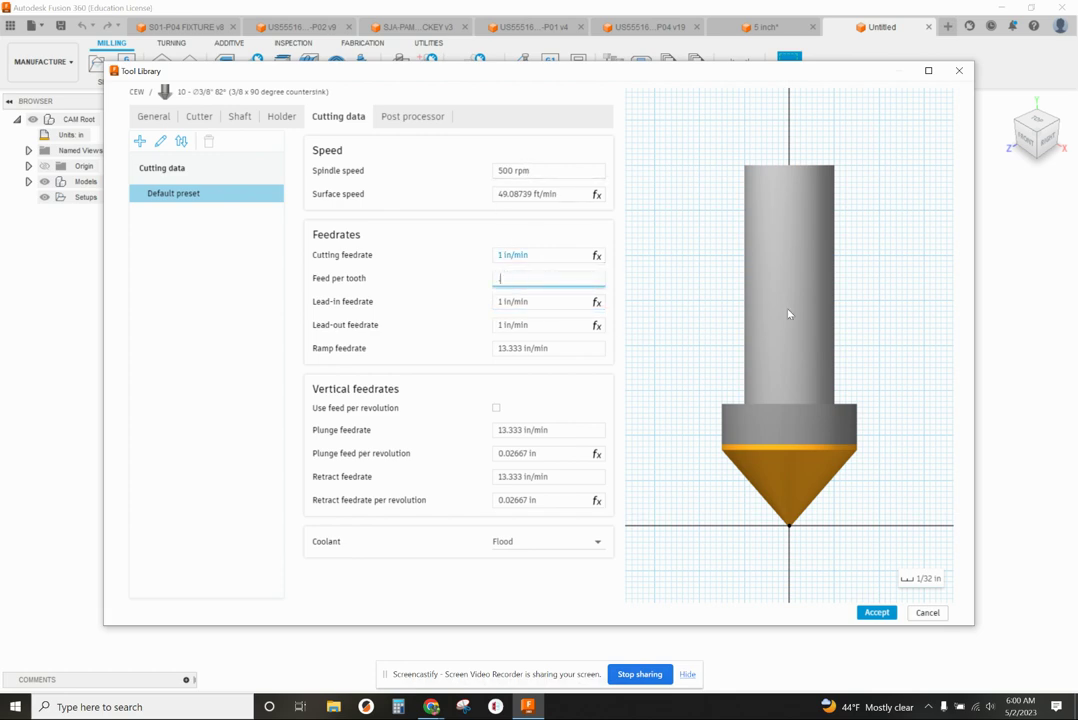
{"action": "left_click", "coordinate": [531, 256]}
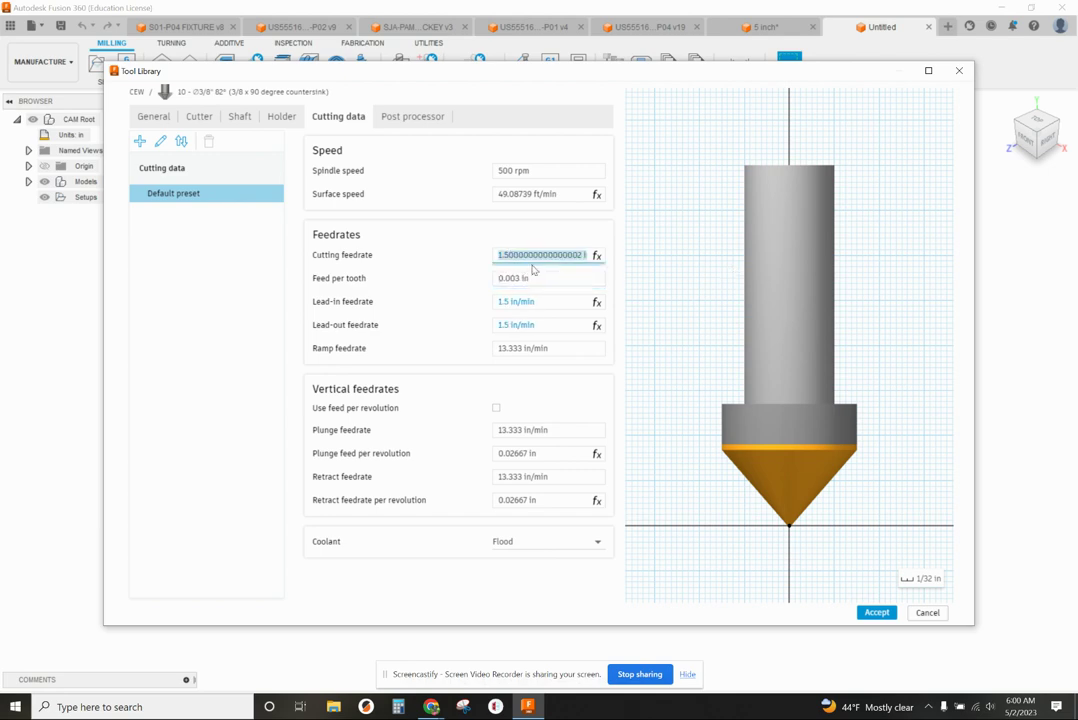
{"action": "left_click", "coordinate": [535, 301]}
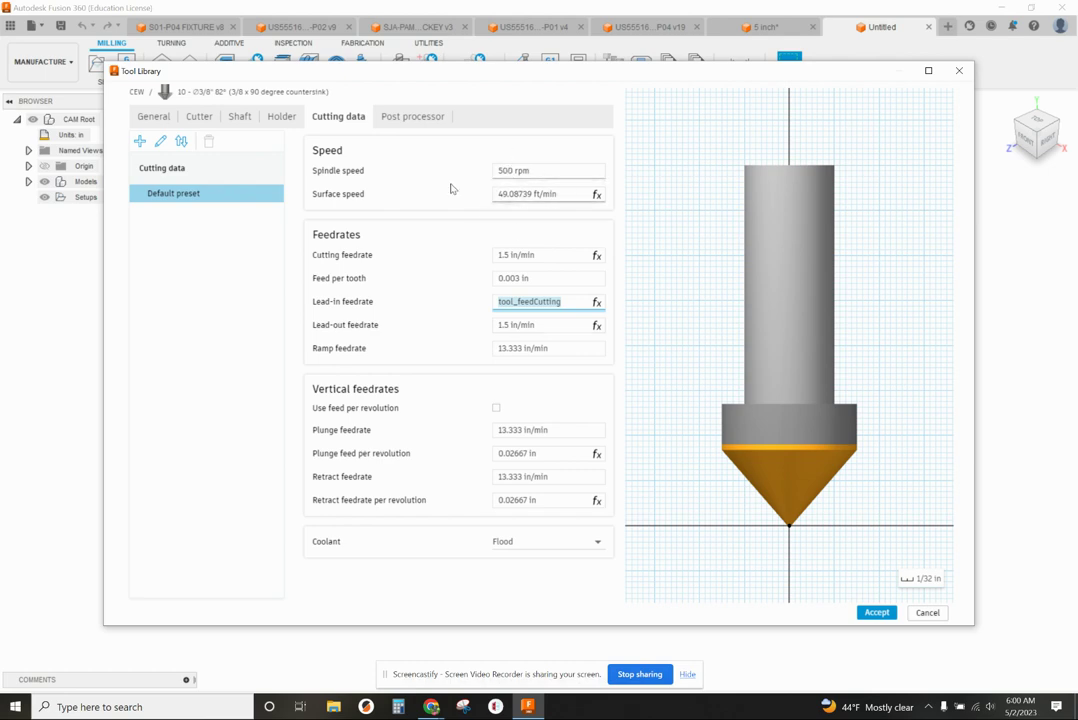
Step: Set the spindle speed to 1000 rpm, giving a 3 in/min cutting feedrate
{"action": "left_click", "coordinate": [518, 169]}
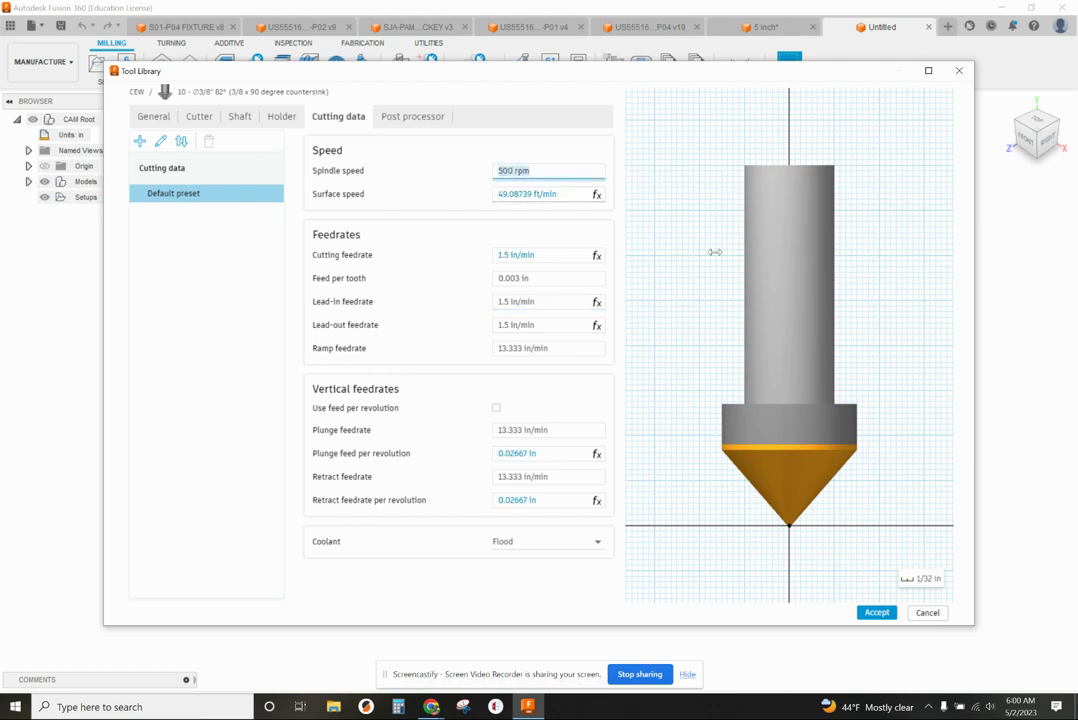
{"action": "type", "text": "800"}
{"action": "left_click", "coordinate": [556, 277]}
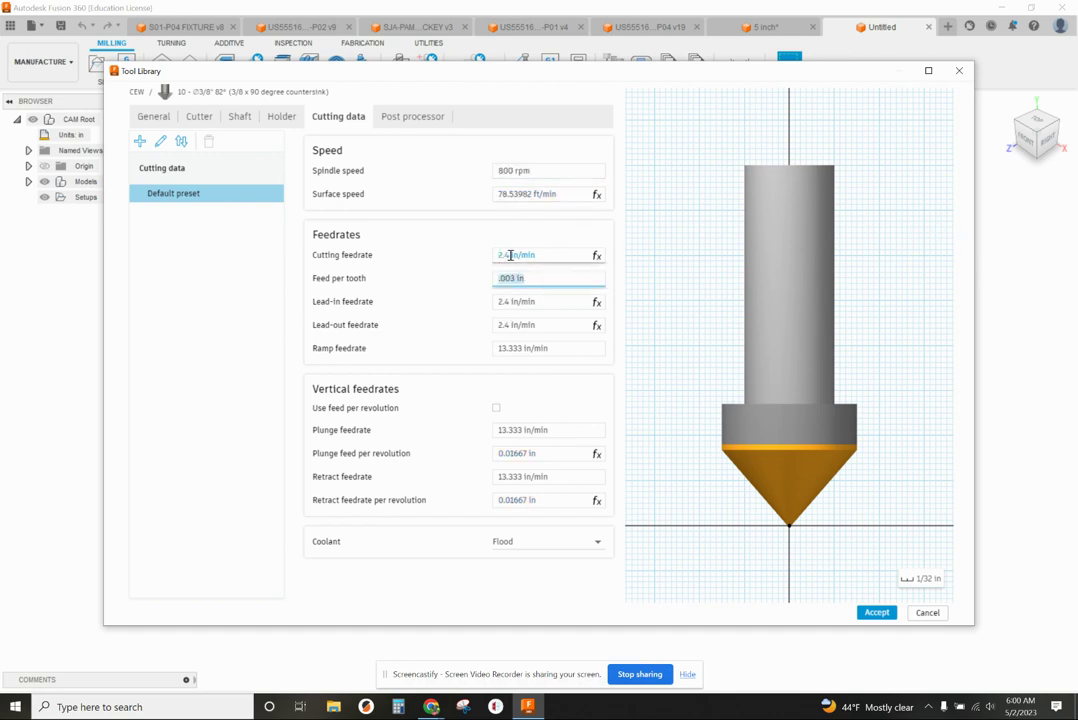
{"action": "left_click", "coordinate": [498, 172]}
{"action": "type", "text": "100"}
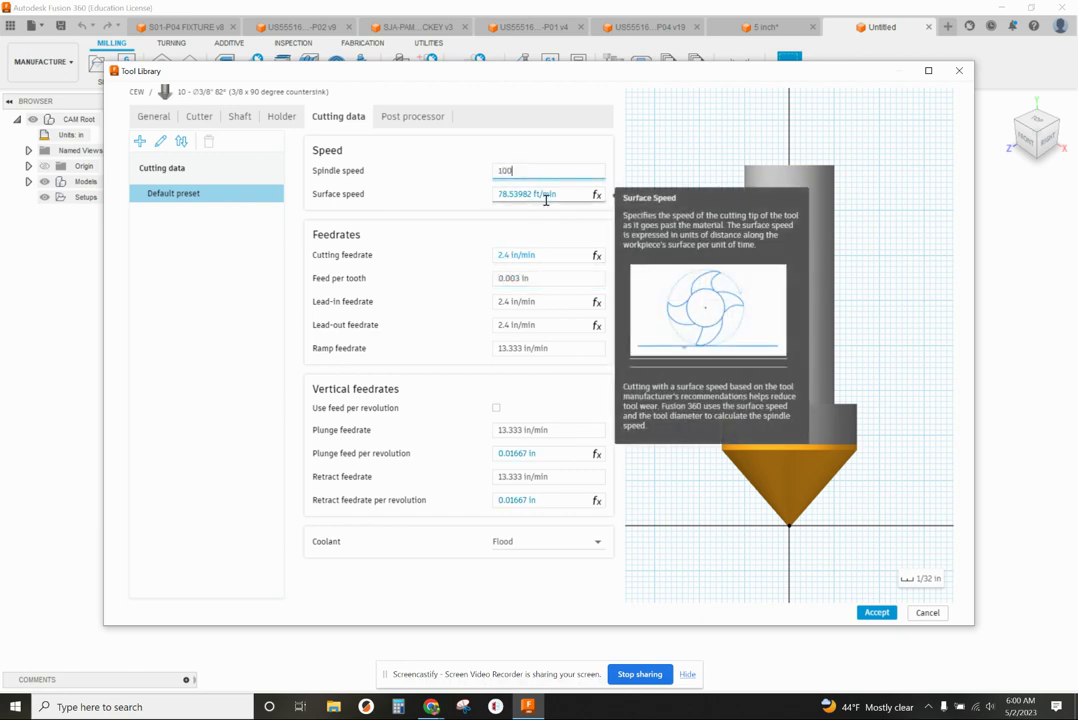
{"action": "type", "text": "0"}
{"action": "key", "text": "Return"}
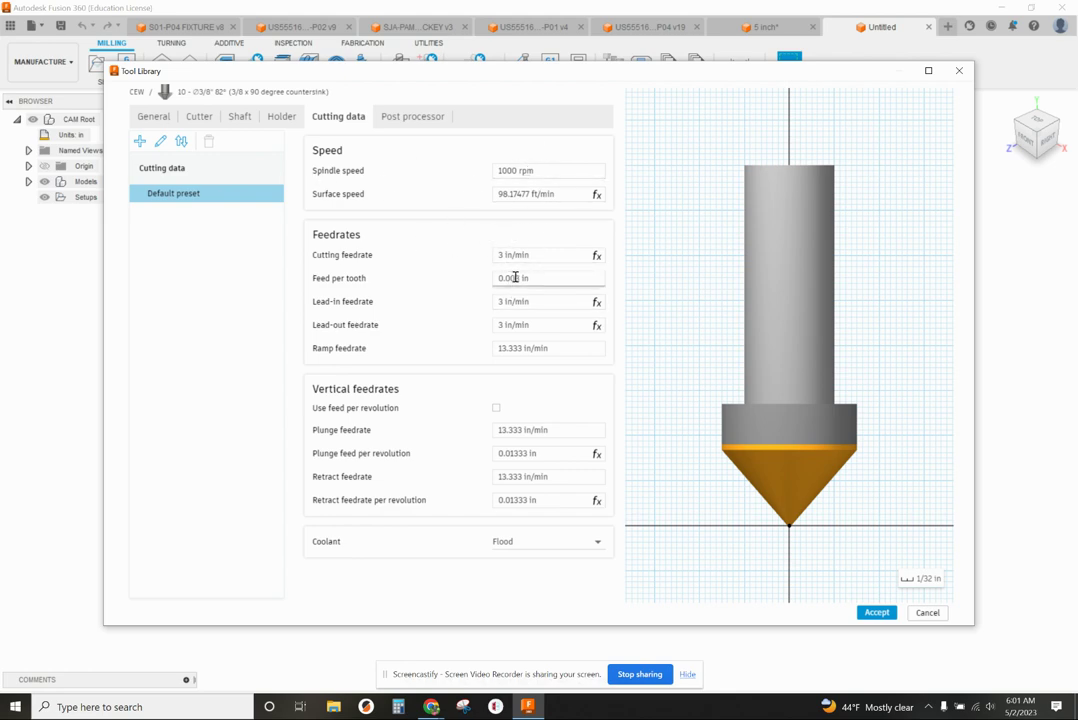
Step: Set tool number and length offset to 4, then accept the tool into the CEW library
{"action": "mouse_move", "coordinate": [523, 278]}
{"action": "left_click", "coordinate": [400, 117]}
{"action": "left_click", "coordinate": [330, 151]}
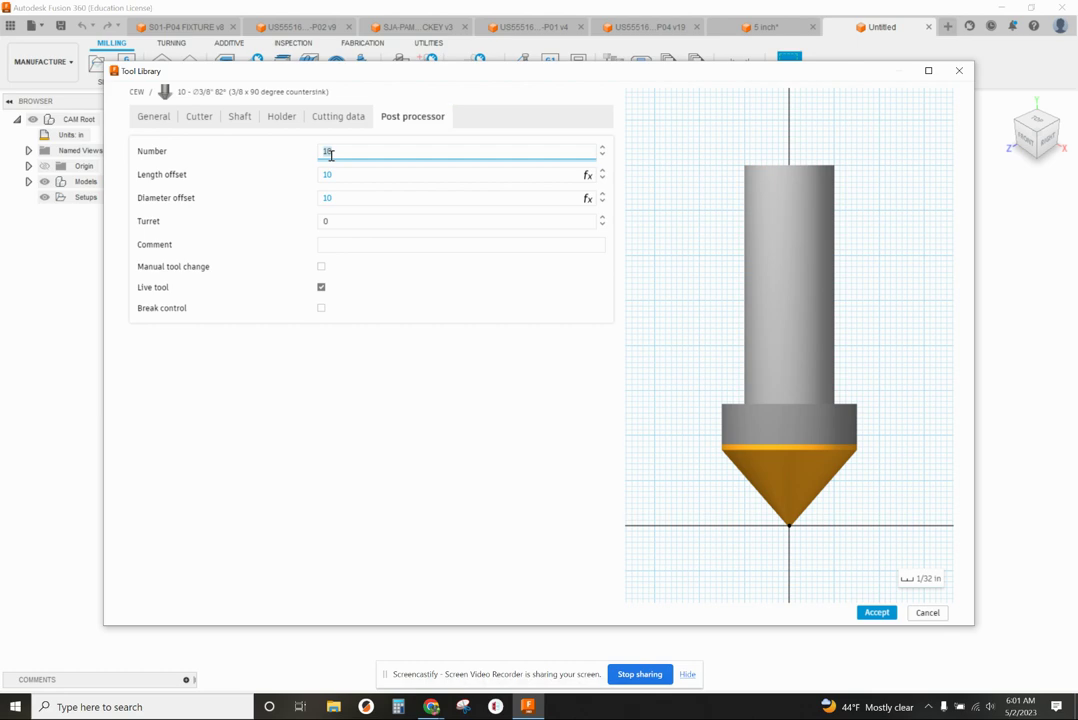
{"action": "type", "text": "4"}
{"action": "left_click", "coordinate": [352, 172]}
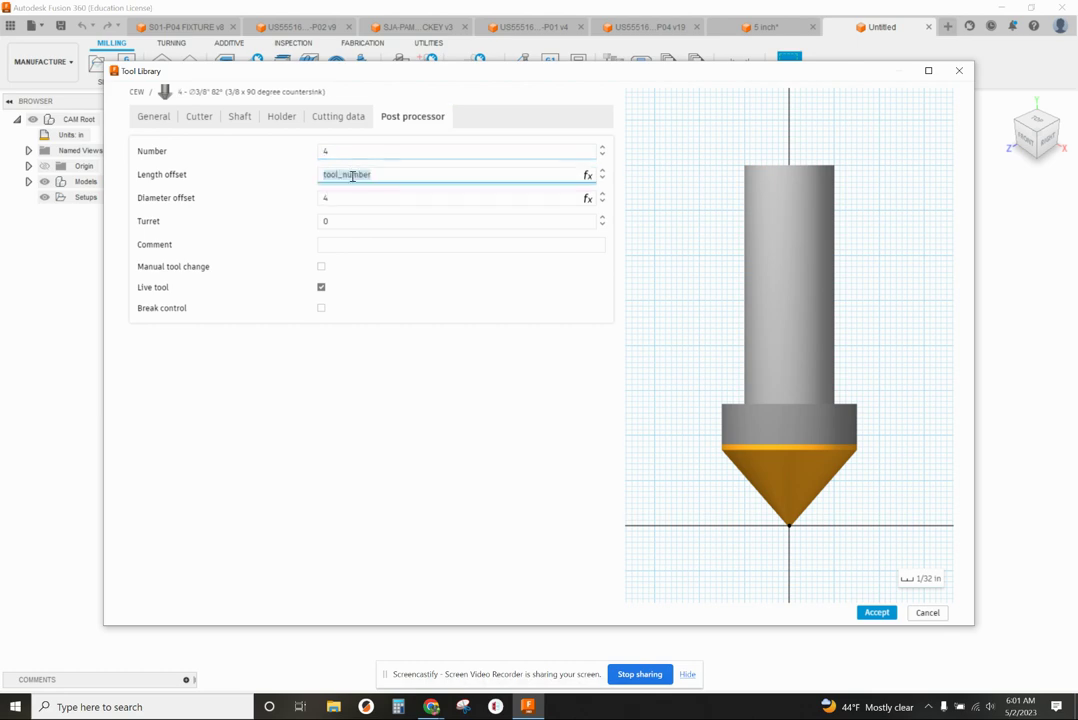
{"action": "type", "text": "4"}
{"action": "left_click", "coordinate": [404, 320]}
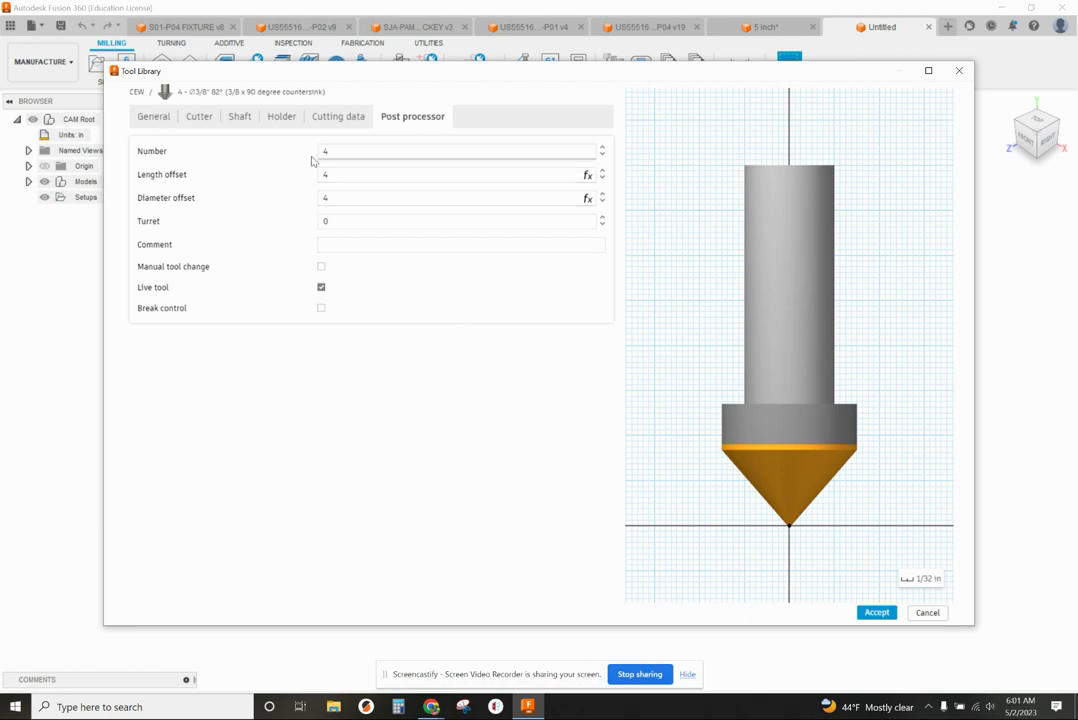
{"action": "left_click", "coordinate": [876, 613]}
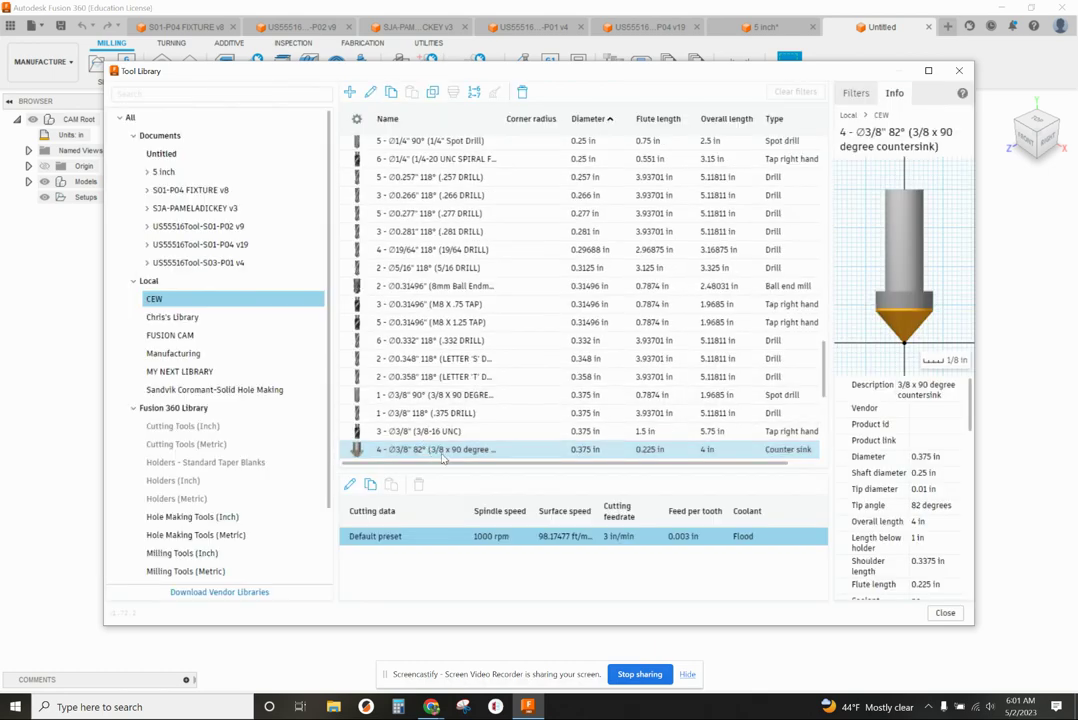